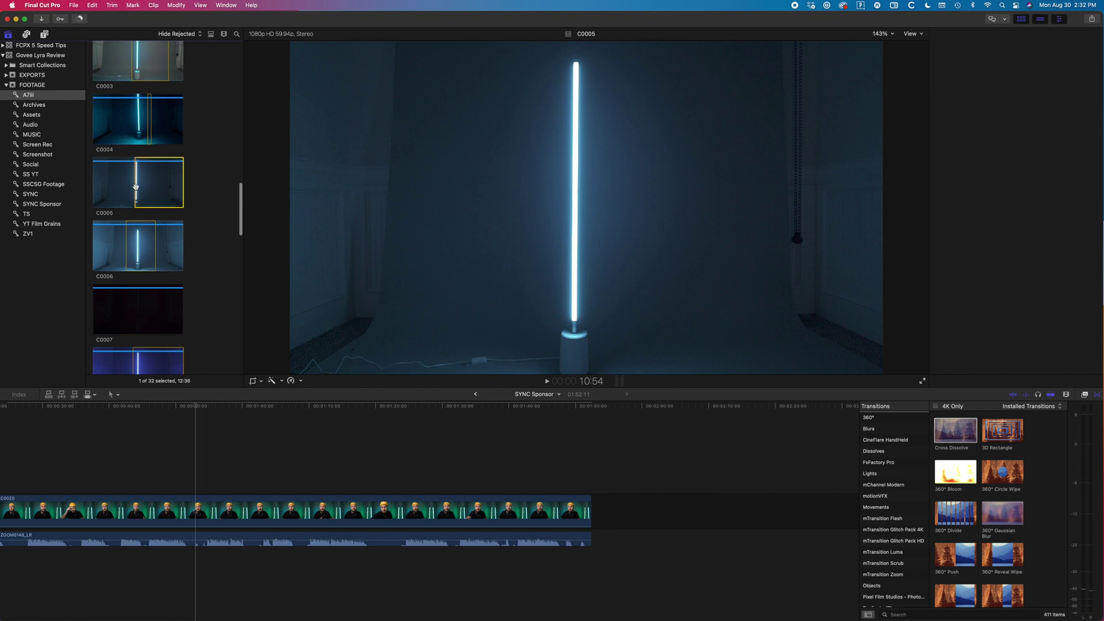
Show the Inspector with the selected clip's details.
key(super+4)
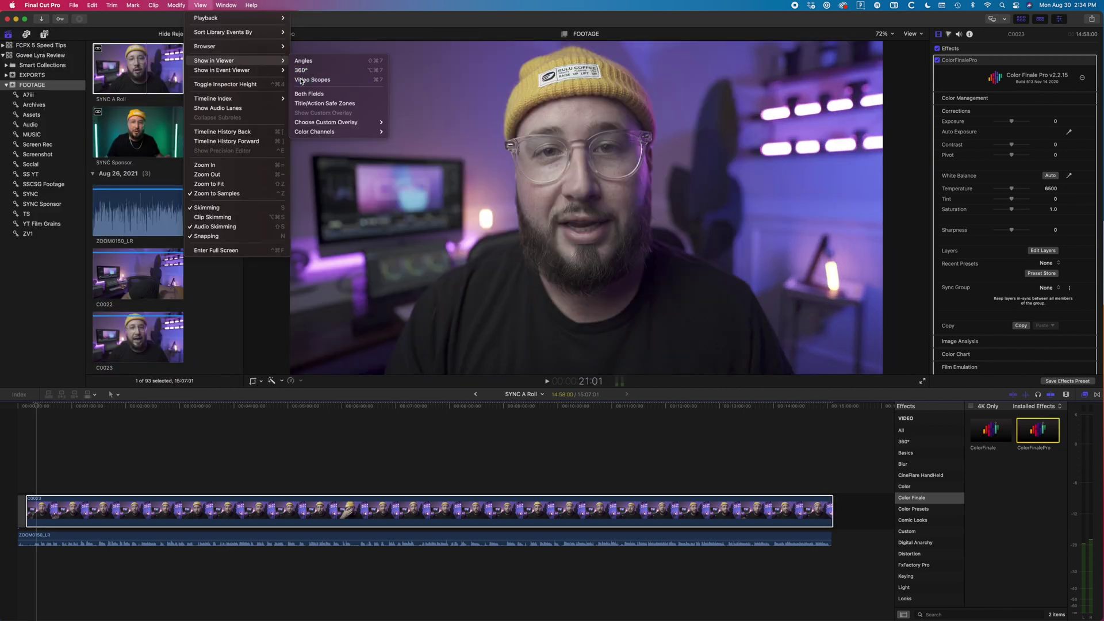
Show the video scopes beside the viewer, hide the Browser, and switch to the COLOR workspace.
click(300, 80)
key(ctrl+super+1)
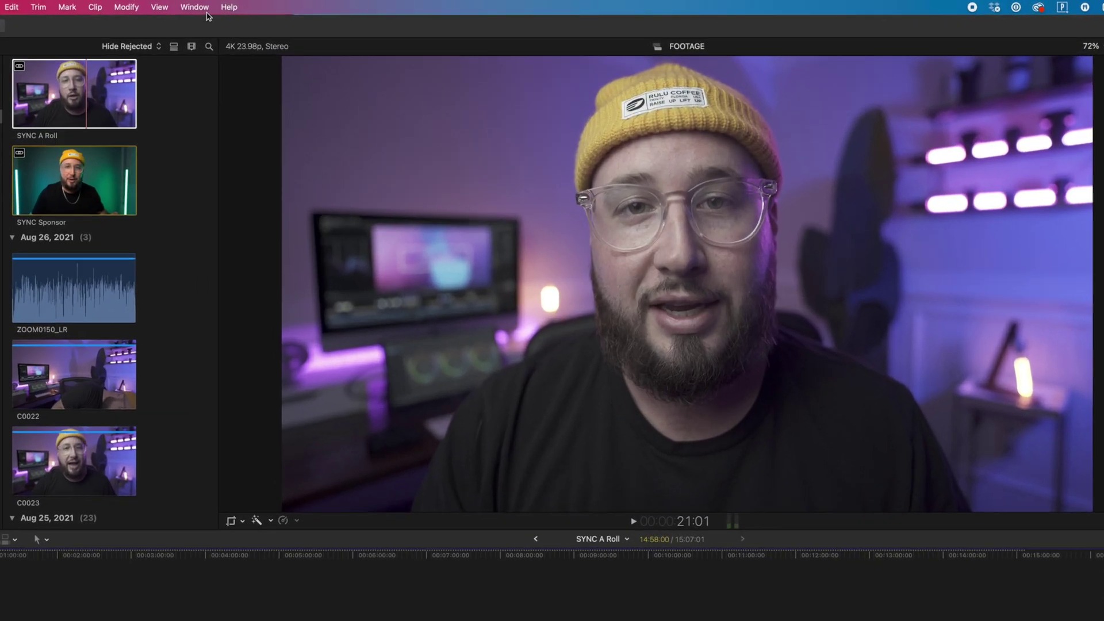
click(184, 7)
mouse_move(251, 183)
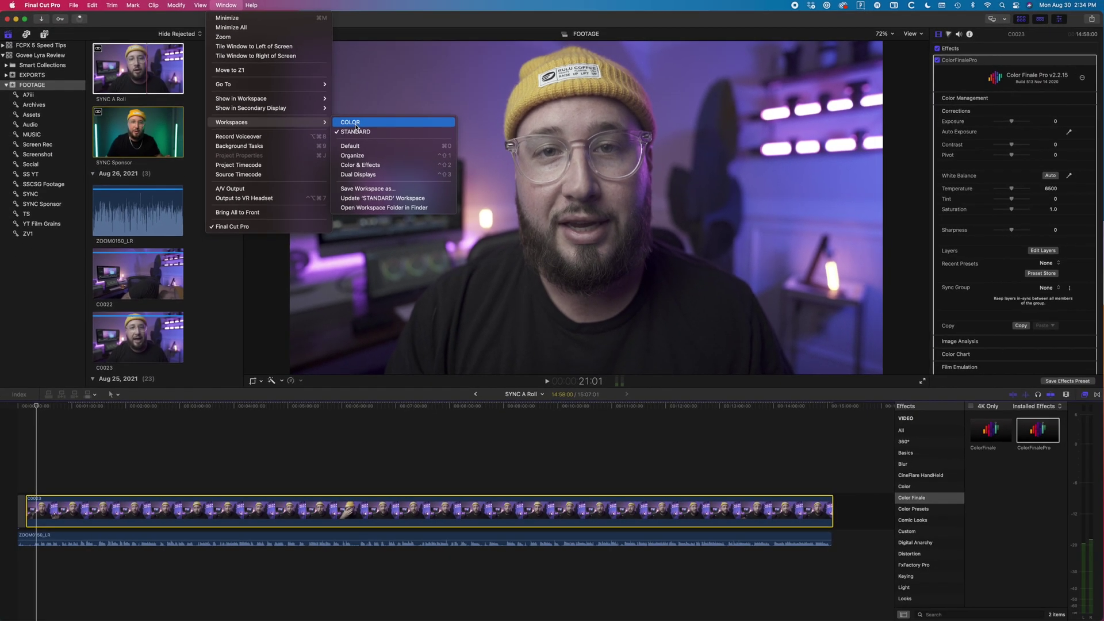
click(371, 183)
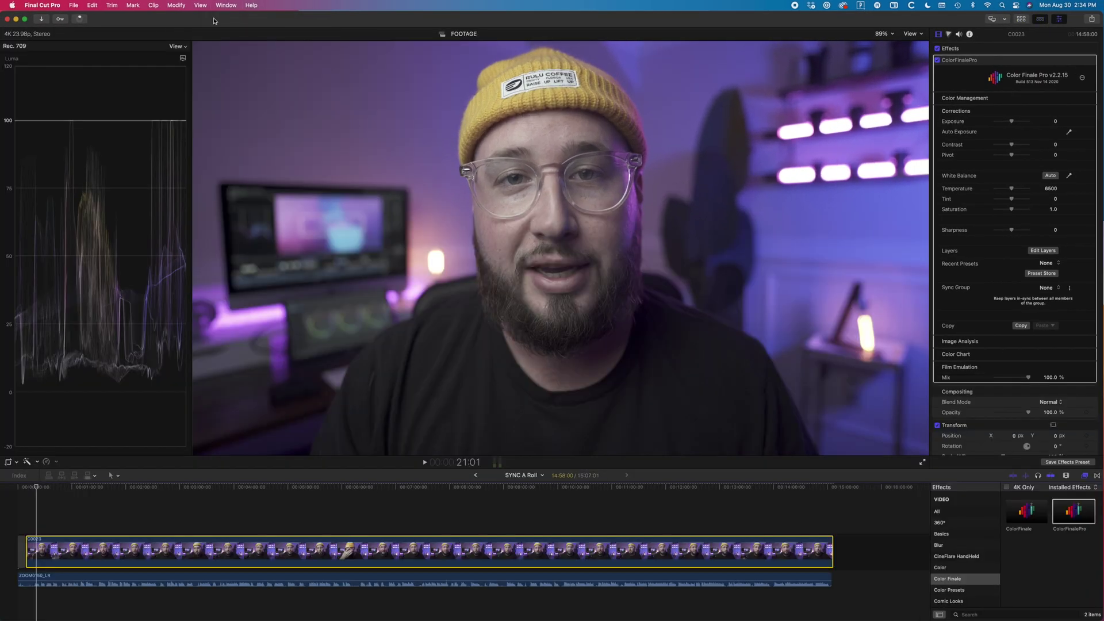
Return to the STANDARD workspace layout.
click(226, 6)
mouse_move(312, 127)
click(355, 132)
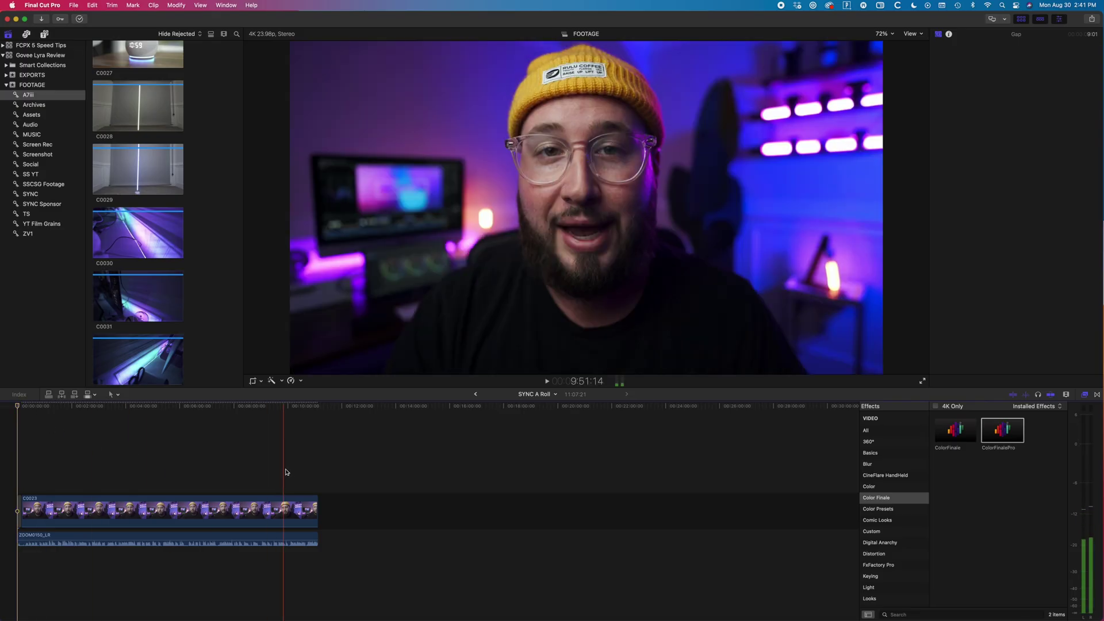
Zoom in on clip C0023 and blade it and its audio at the next edit point.
key(super+equal)
key(super+equal)
key(super+equal)
key(super+equal)
key(super+equal)
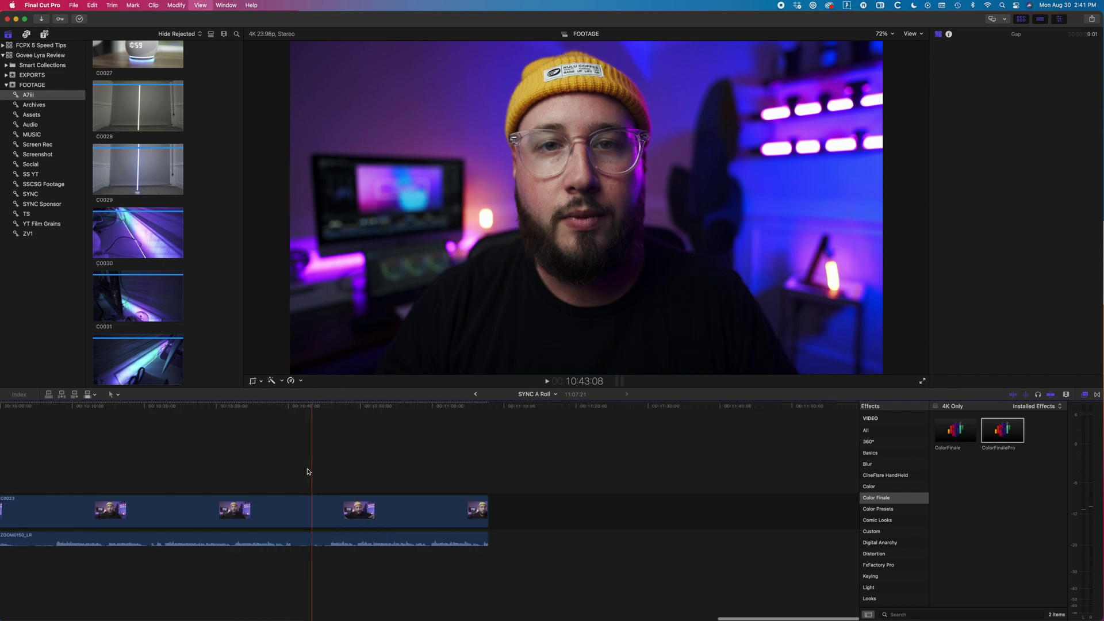
click(352, 479)
scroll(287, 506, left, 10)
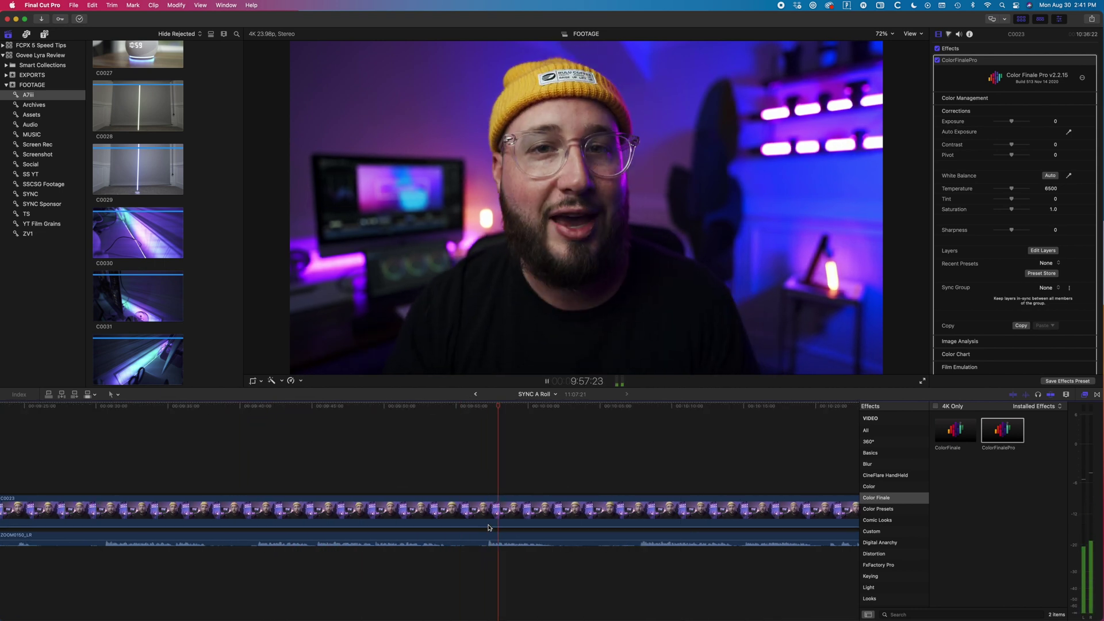
key(Down)
key(space)
key(super+b)
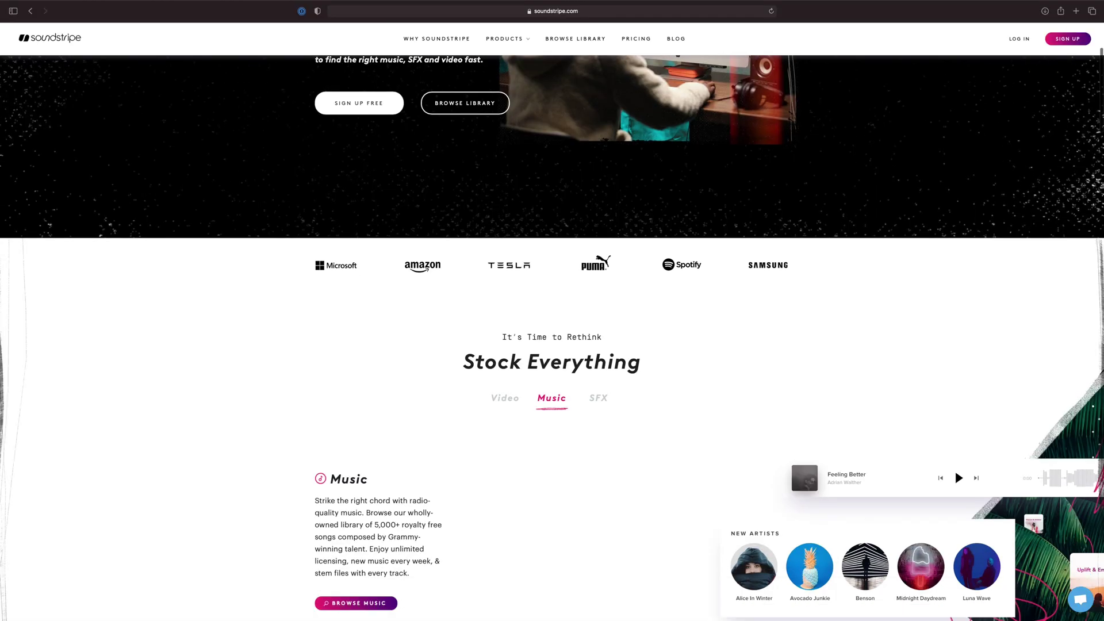
Scroll down the Soundstripe homepage to reach the music library.
scroll(551, 345, down, 9)
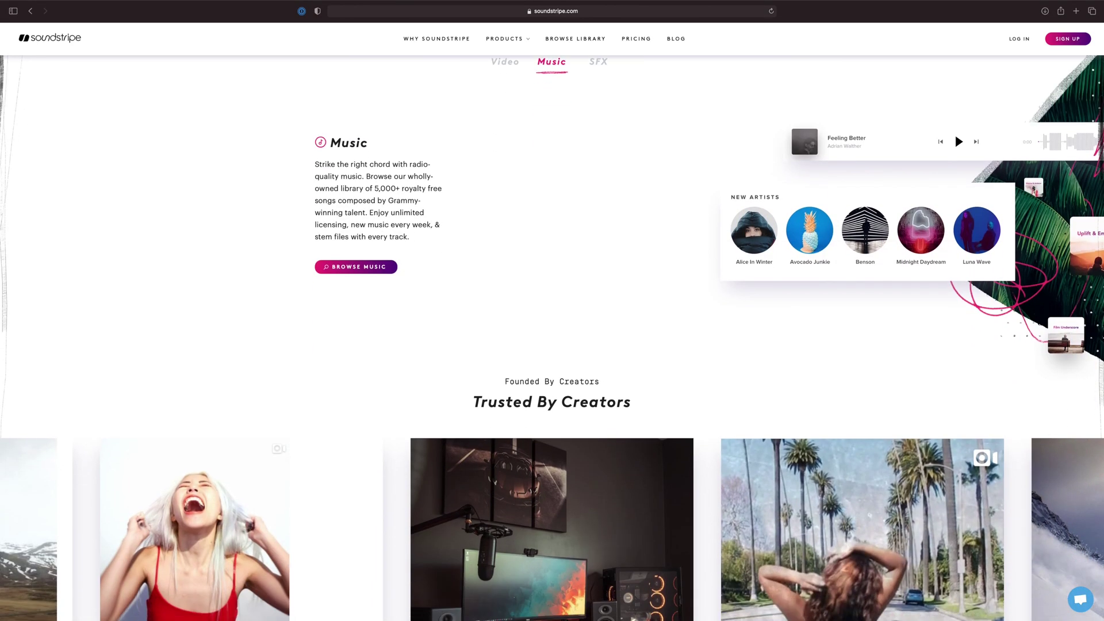
scroll(551, 345, down, 11)
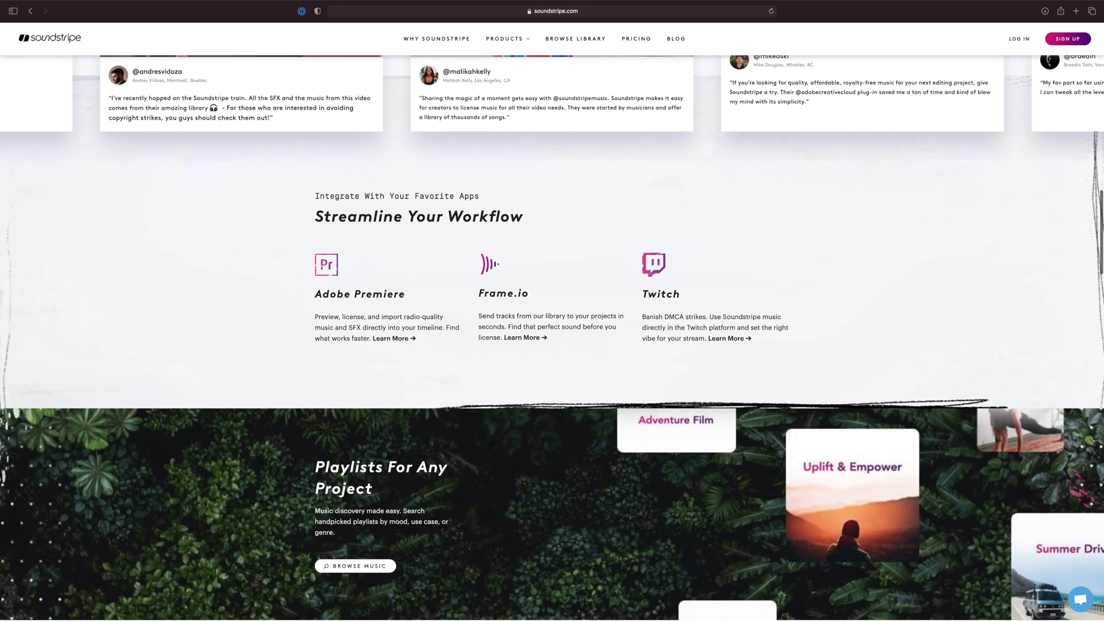
scroll(551, 345, down, 10)
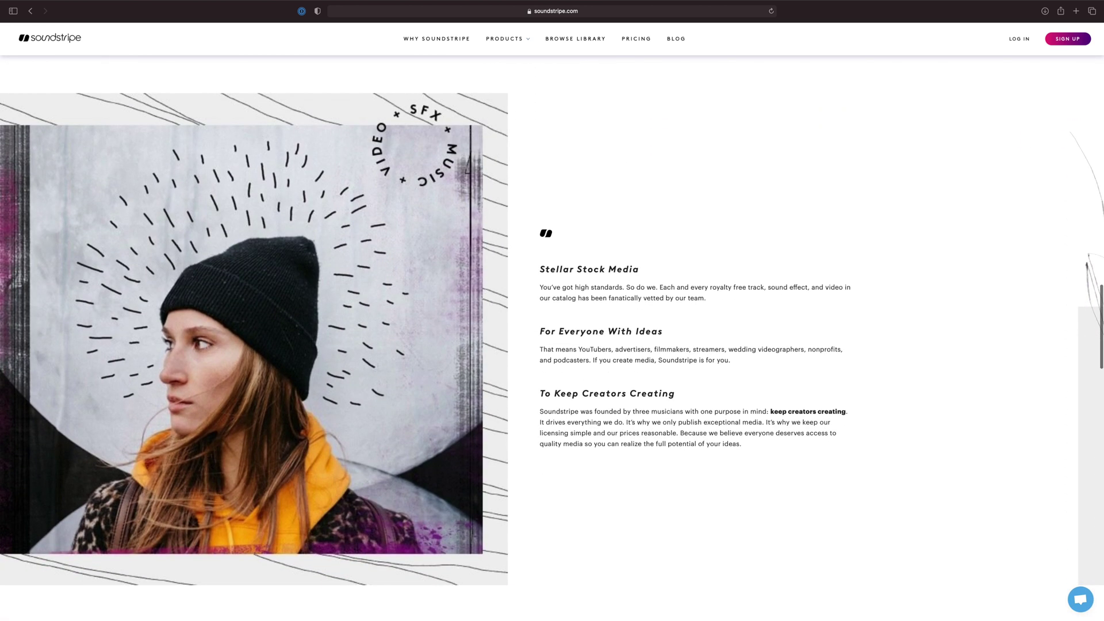
scroll(552, 345, down, 10)
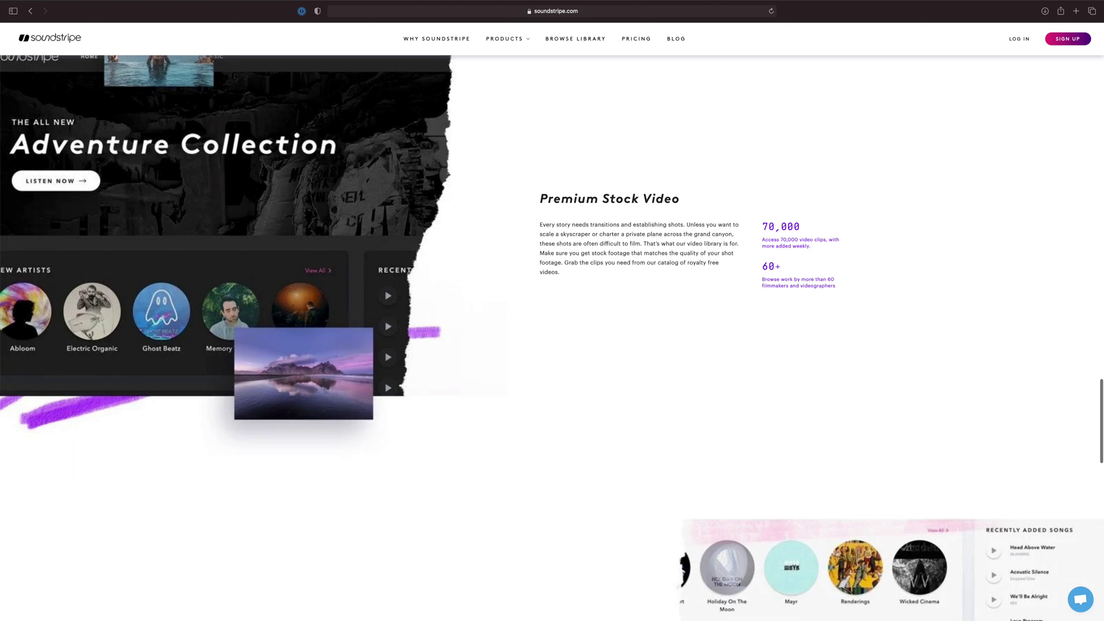
scroll(552, 345, down, 10)
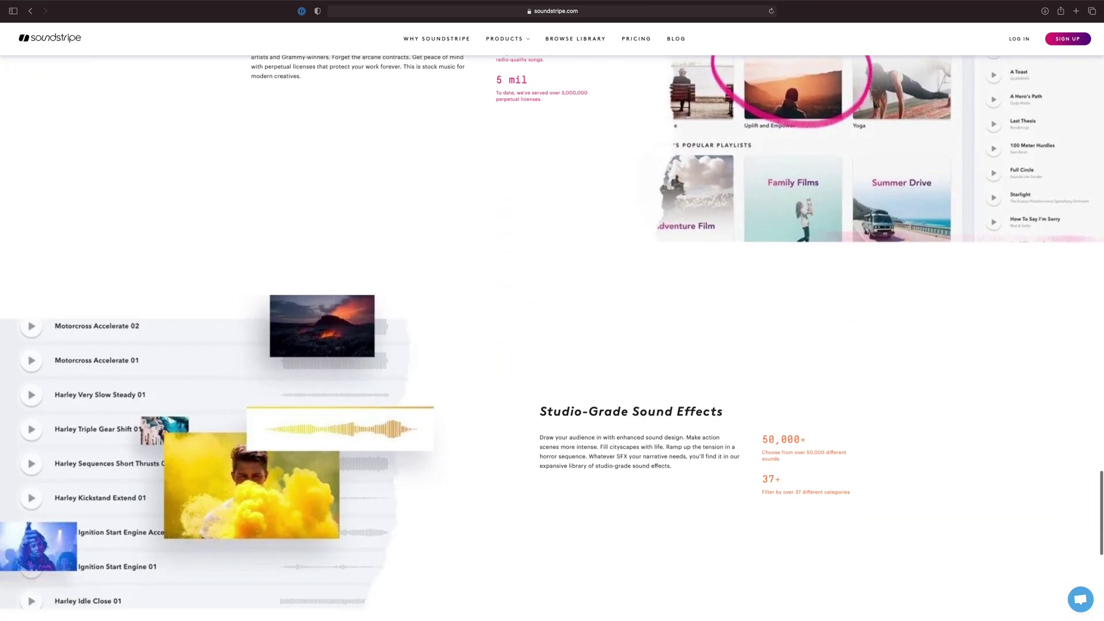
scroll(552, 345, down, 5)
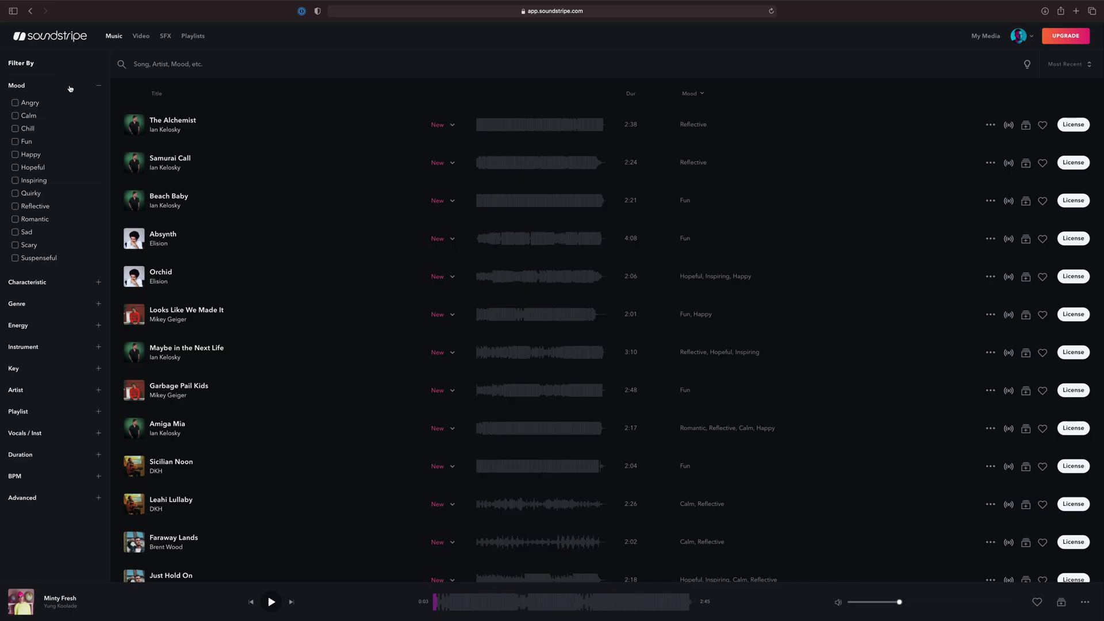
Filter the tracks to the Chill, Fun and Happy moods, then collapse the Mood list.
click(26, 129)
click(26, 141)
click(30, 154)
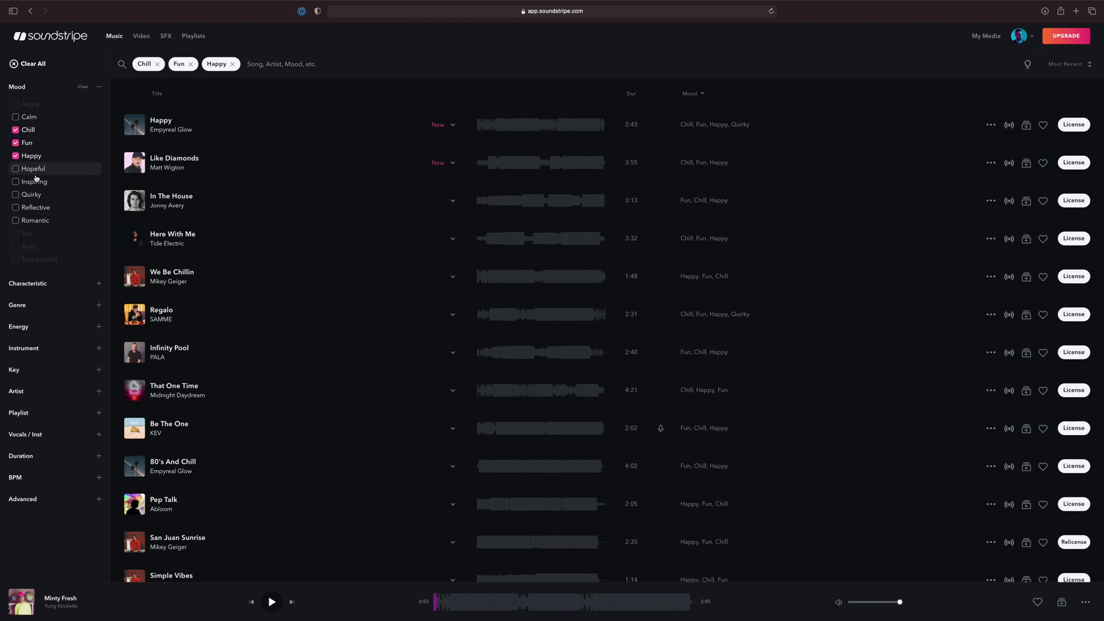
click(51, 284)
Add Electronic with its EDM subgenre, plus Hip Hop, to the genre filters.
click(36, 113)
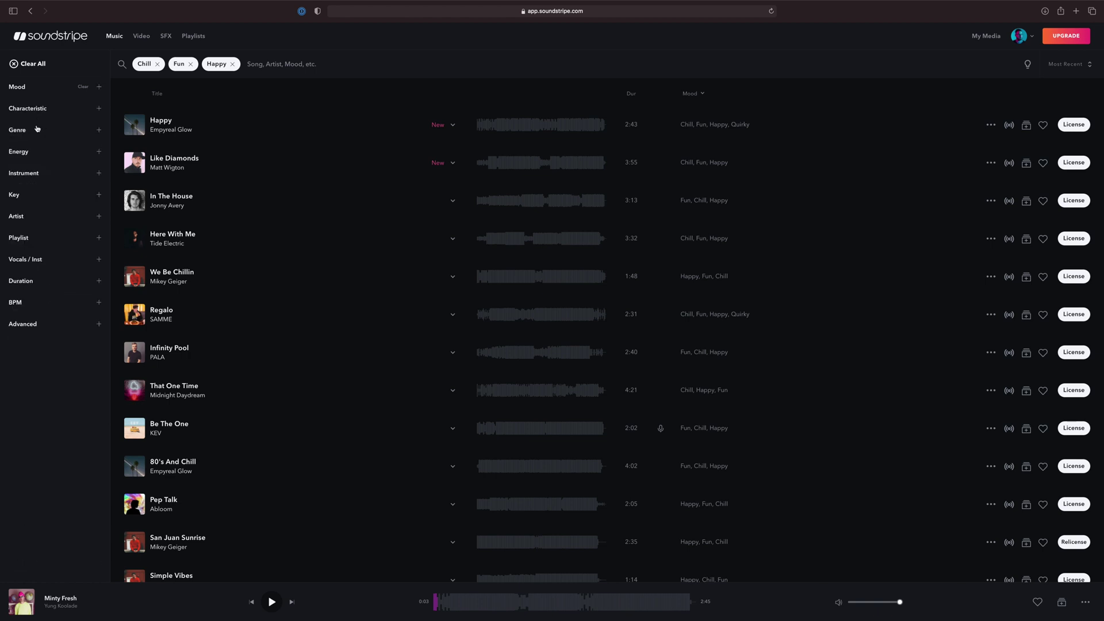
click(36, 135)
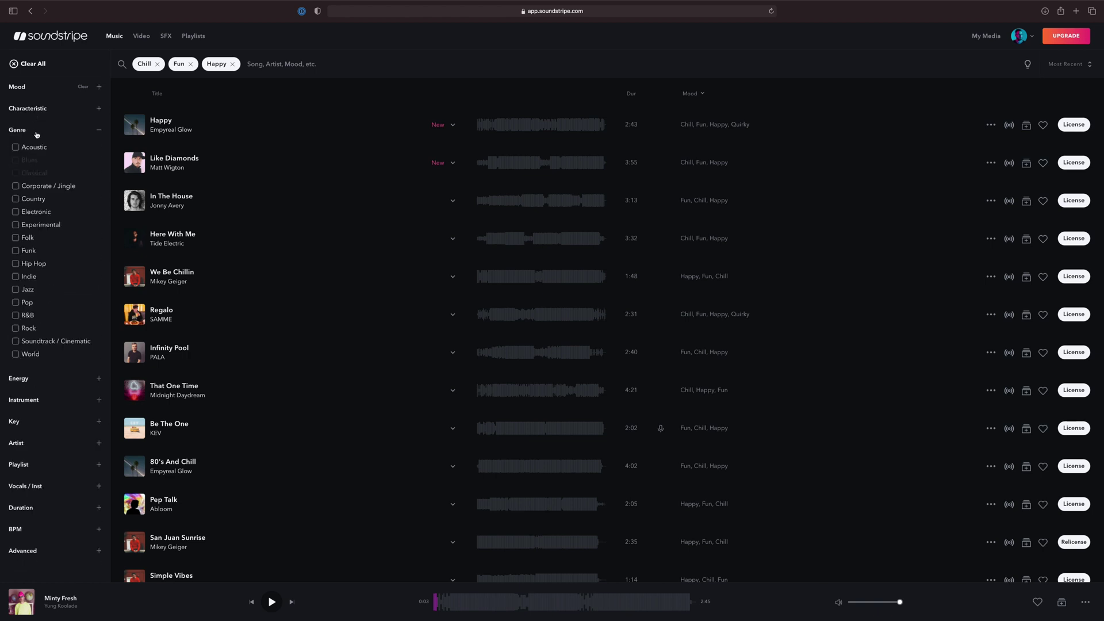
click(33, 211)
click(35, 265)
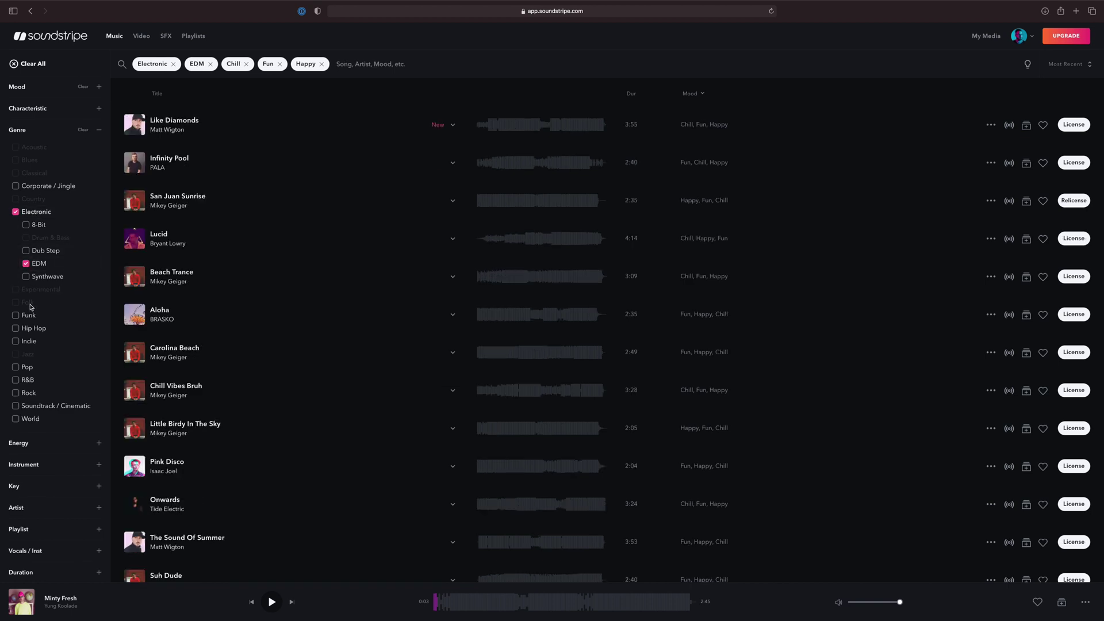
click(32, 329)
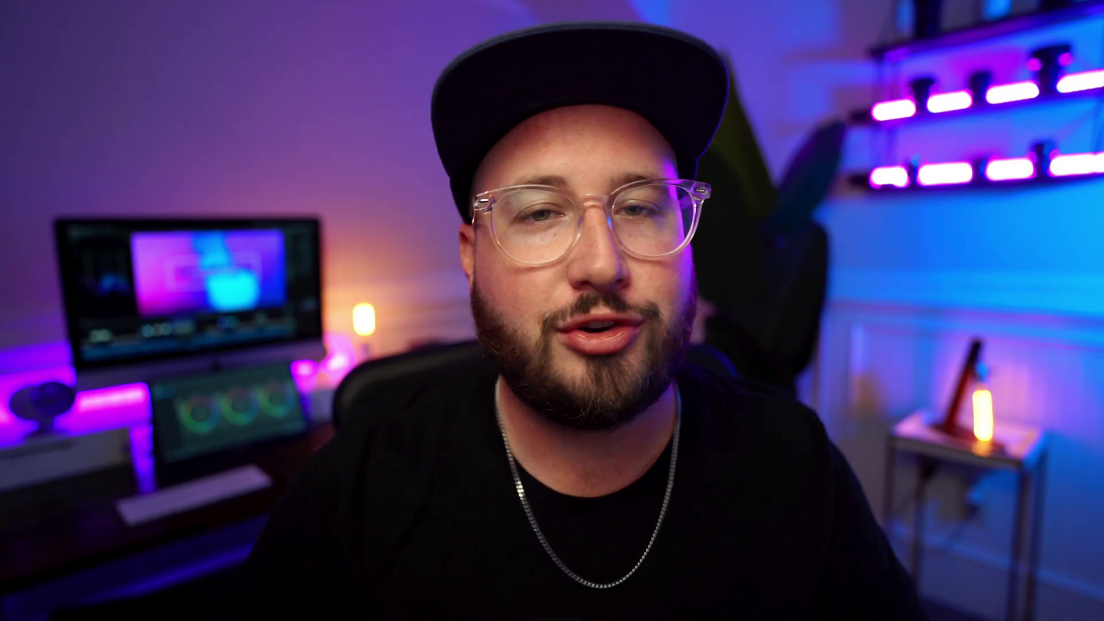